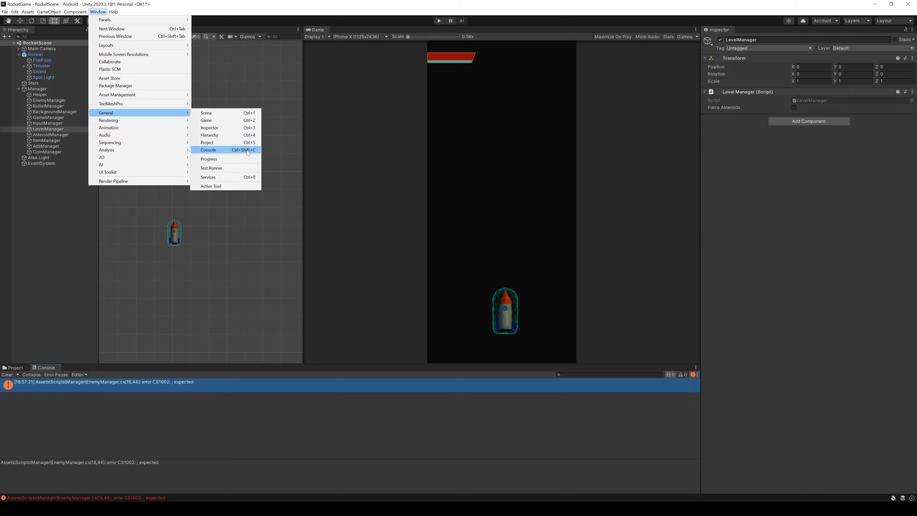
# Hide the error messages in the Console and show them again
pyautogui.click(43, 421)
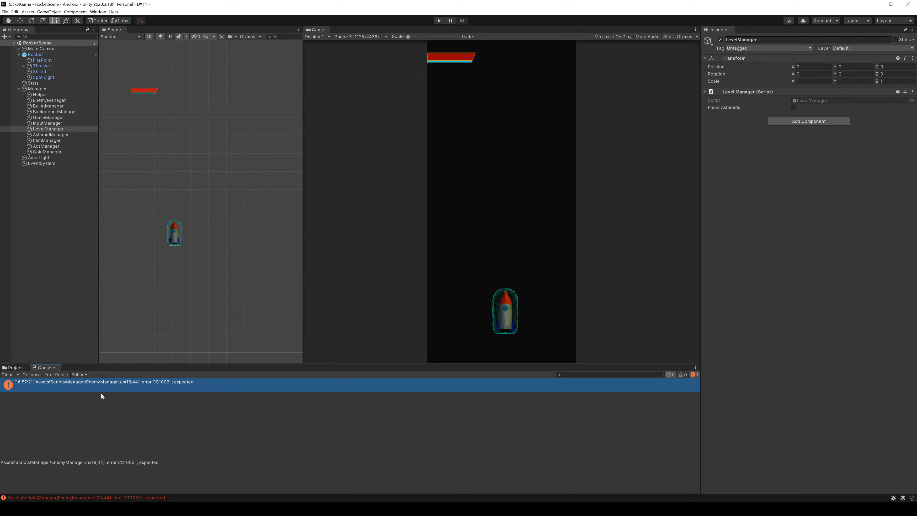
pyautogui.click(694, 375)
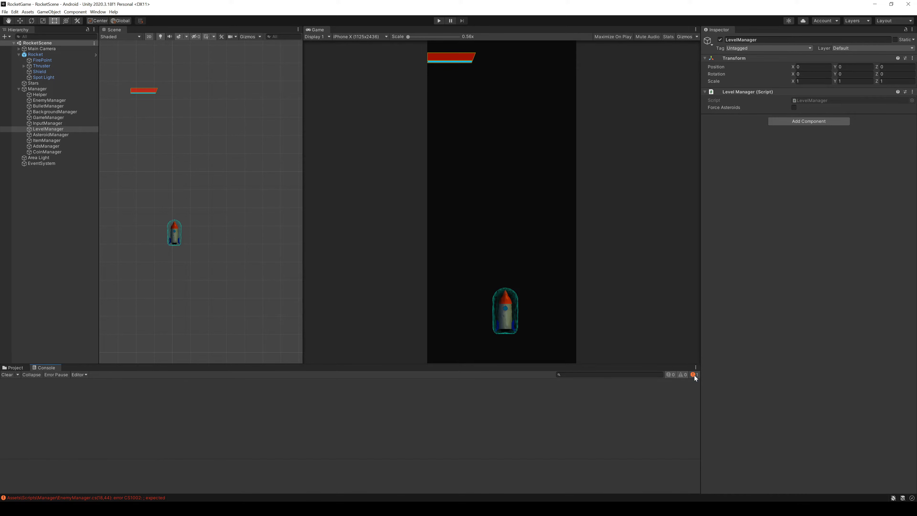
pyautogui.click(694, 375)
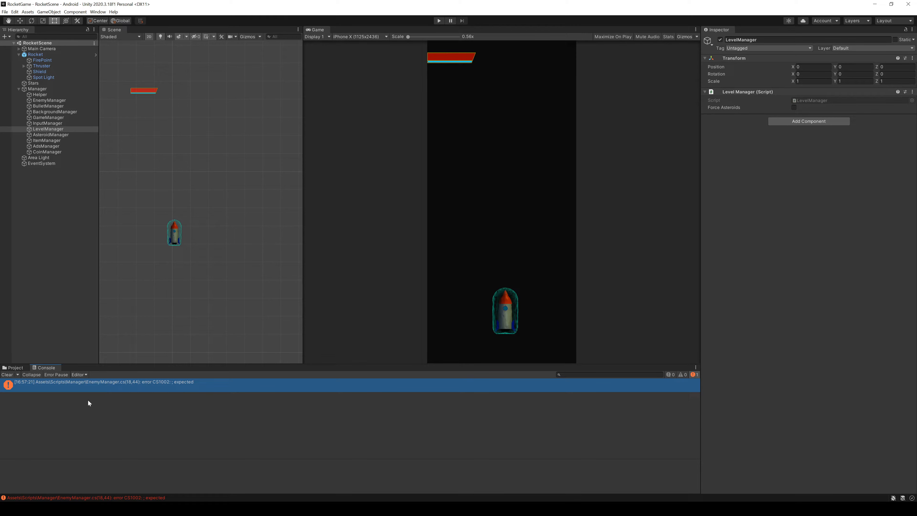
# Open EnemyManager.cs from the CS1002 error, add the missing semicolon after the bossSpawnHelper declaration on line 18, and save the script
pyautogui.doubleClick(47, 386)
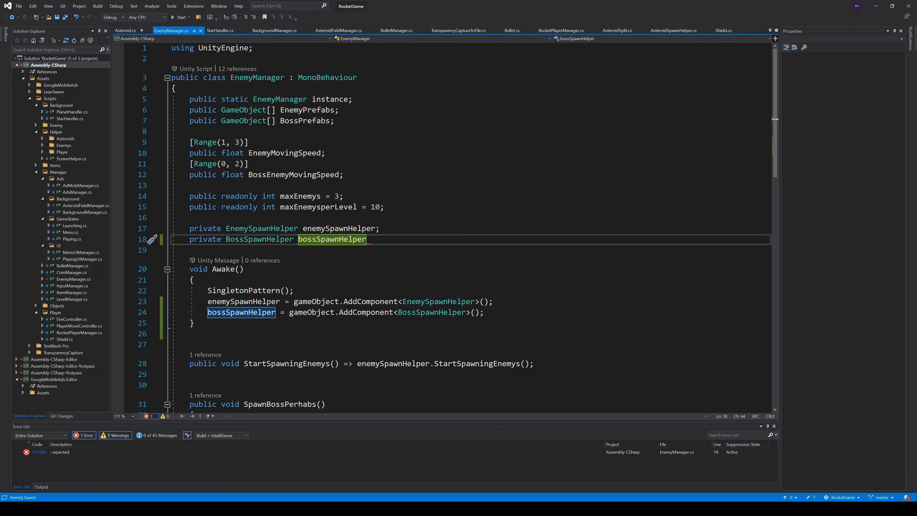
pyautogui.write(';')
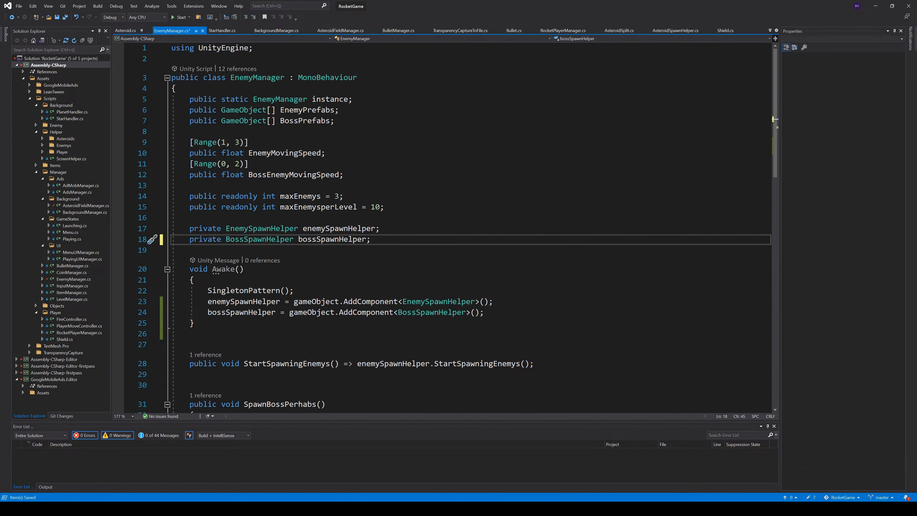
pyautogui.hotkey('ctrl', 's')
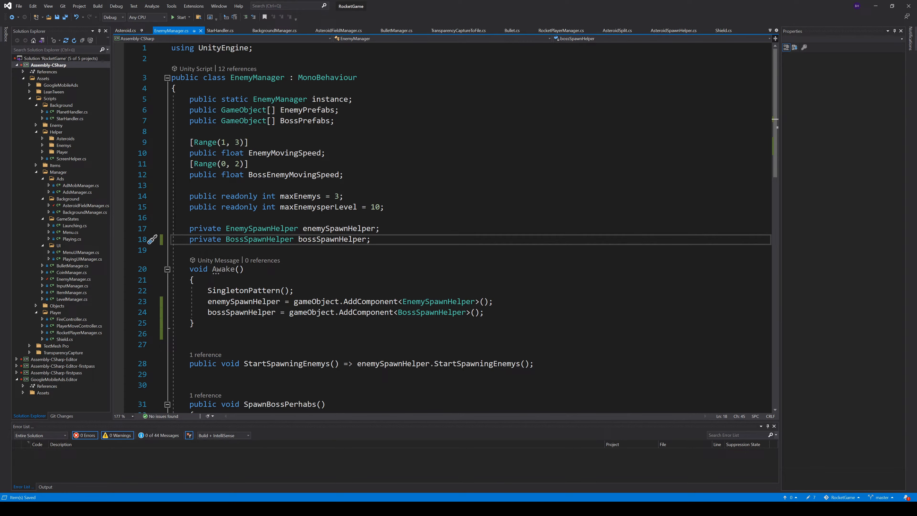
# Return to Unity, open the source of the CS0103 error, correct 'Instance' to 'instance' in SingletonPattern's null check, and save
pyautogui.click(307, 509)
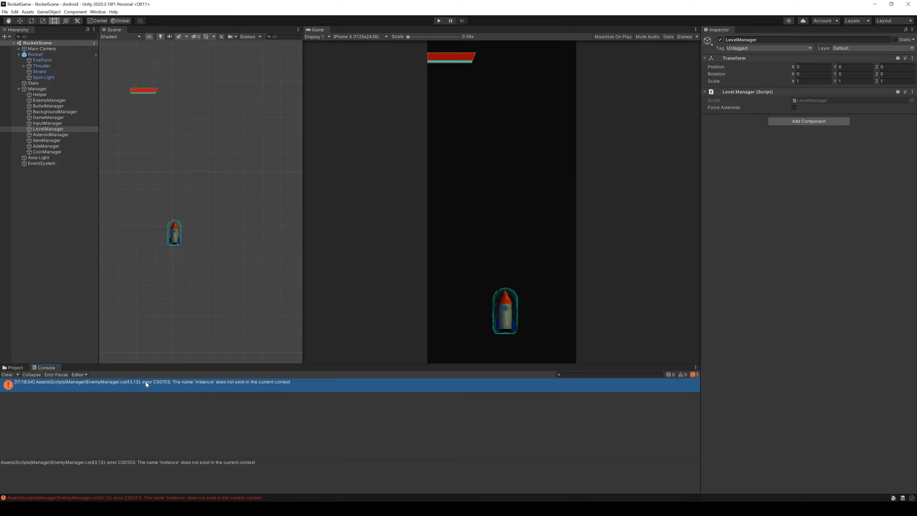
pyautogui.doubleClick(146, 382)
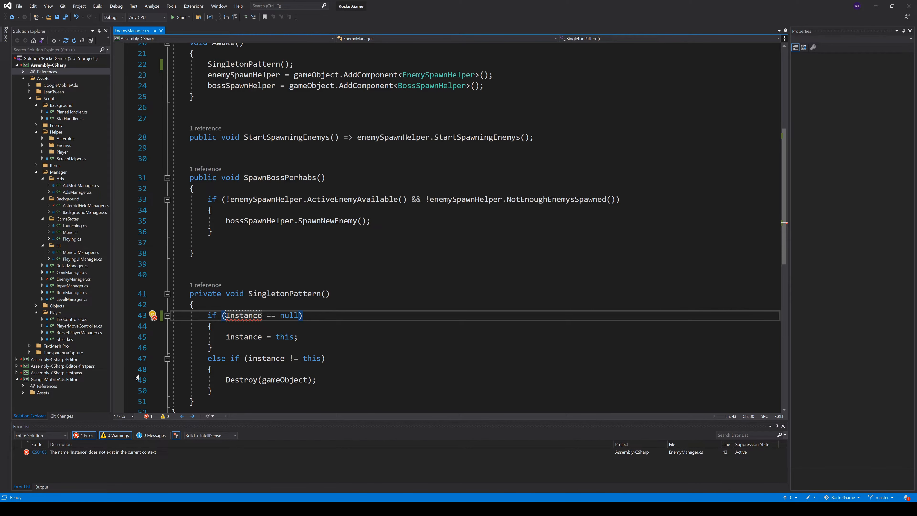
pyautogui.click(244, 315)
pyautogui.hotkey('ctrl', '.')
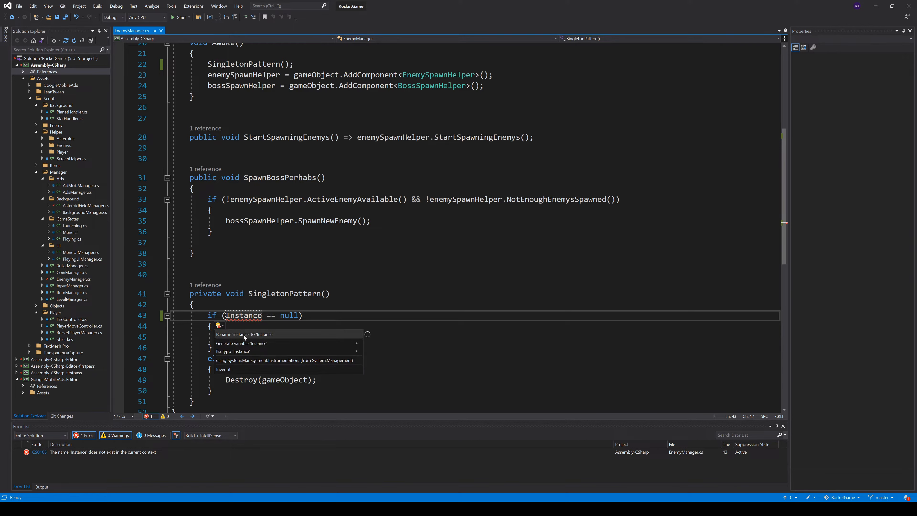
pyautogui.moveTo(257, 349)
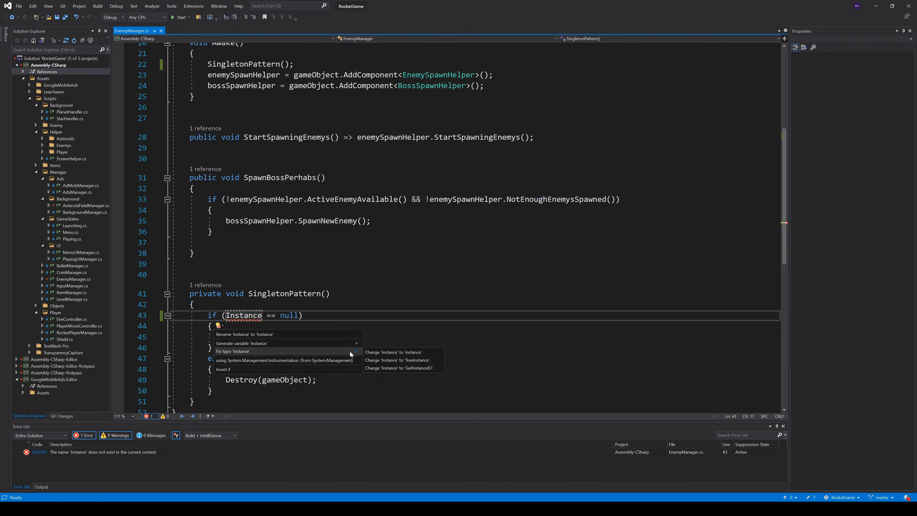
pyautogui.click(390, 353)
pyautogui.click(390, 359)
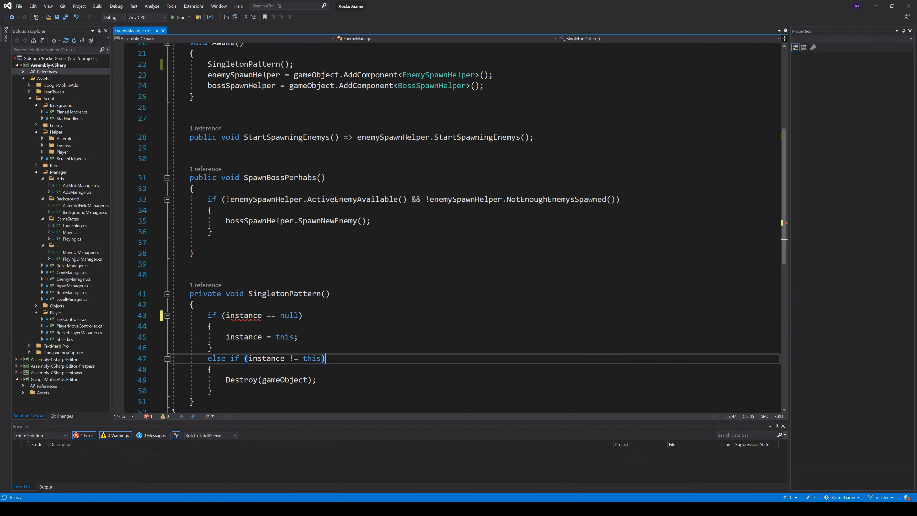
pyautogui.click(244, 315)
pyautogui.hotkey('ctrl', 's')
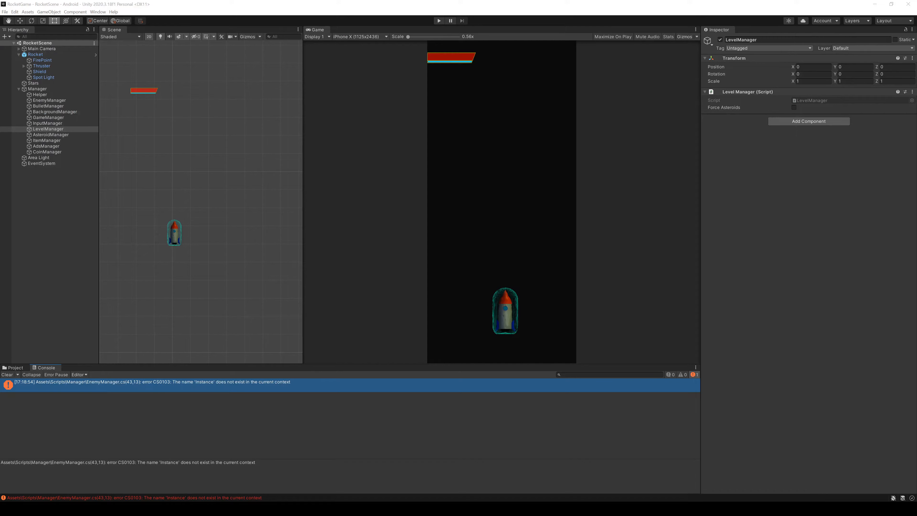
# Open the source of the CS1022 error from Unity's Console and check the matching brace pairs around Awake and the EnemyManager class
pyautogui.hotkey('alt', 'Tab')
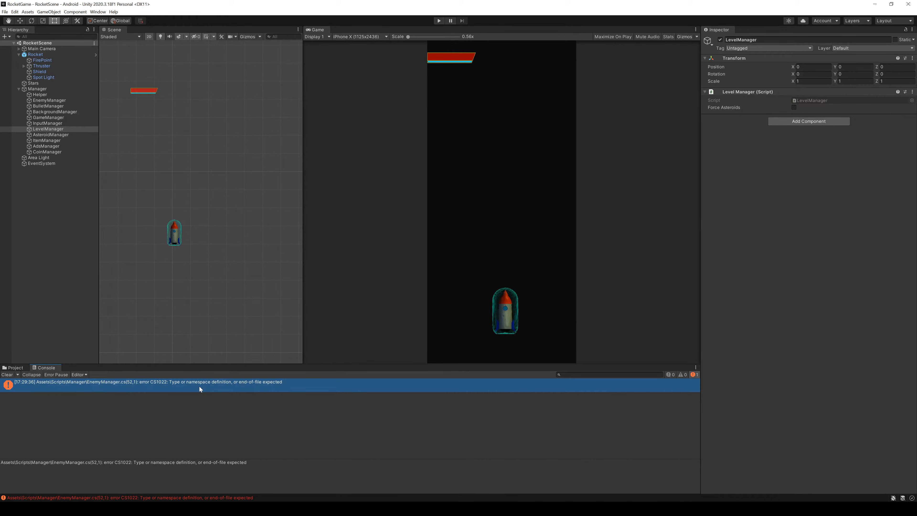
pyautogui.doubleClick(177, 388)
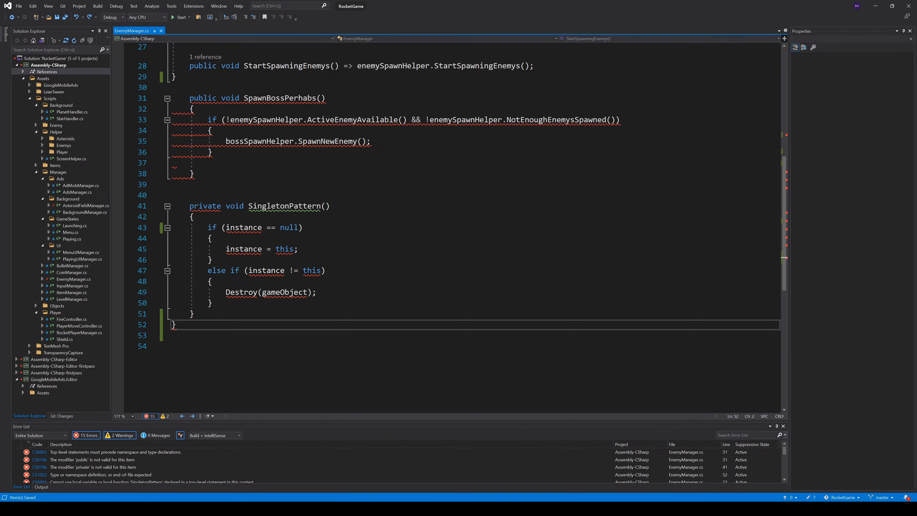
pyautogui.scroll(2, 452, 227)
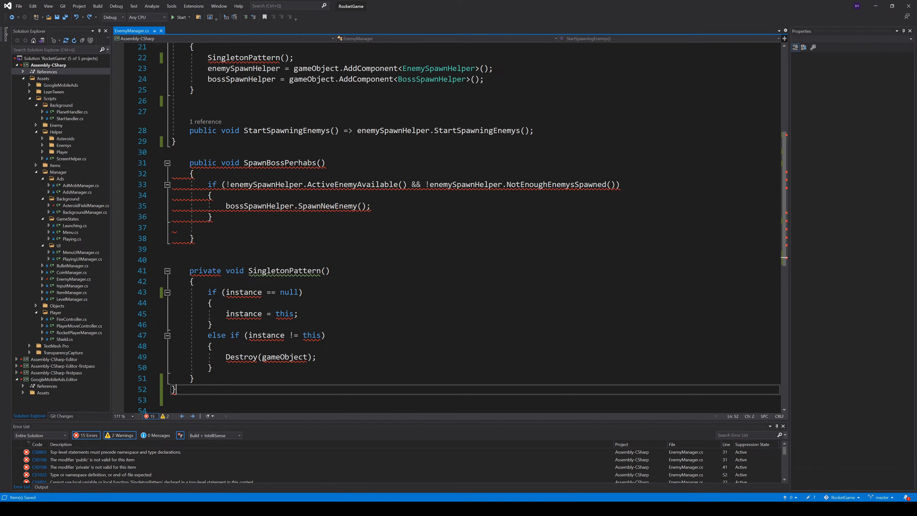
pyautogui.scroll(4, 452, 228)
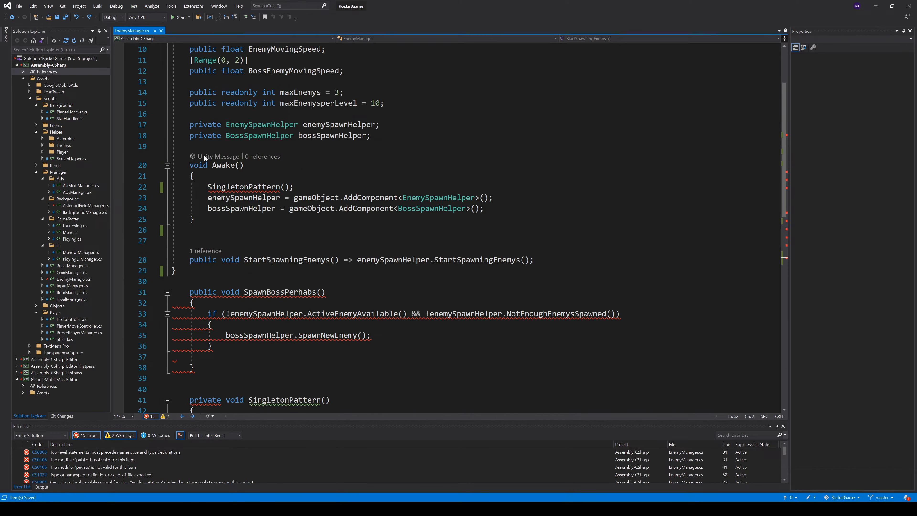
pyautogui.click(191, 176)
pyautogui.click(195, 219)
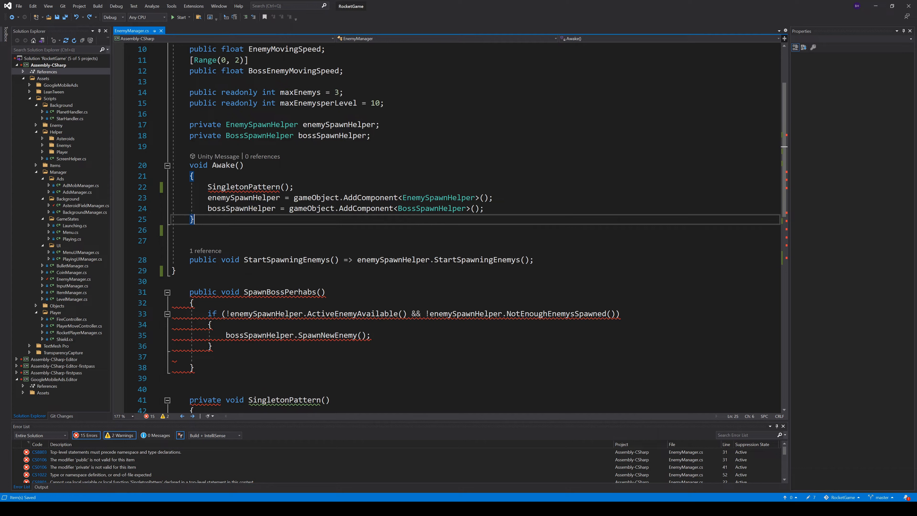
pyautogui.click(190, 259)
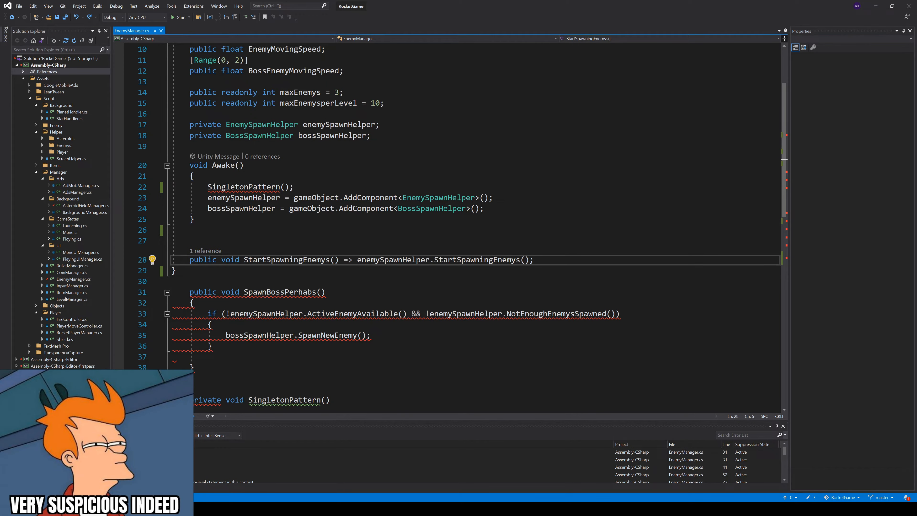
pyautogui.click(176, 271)
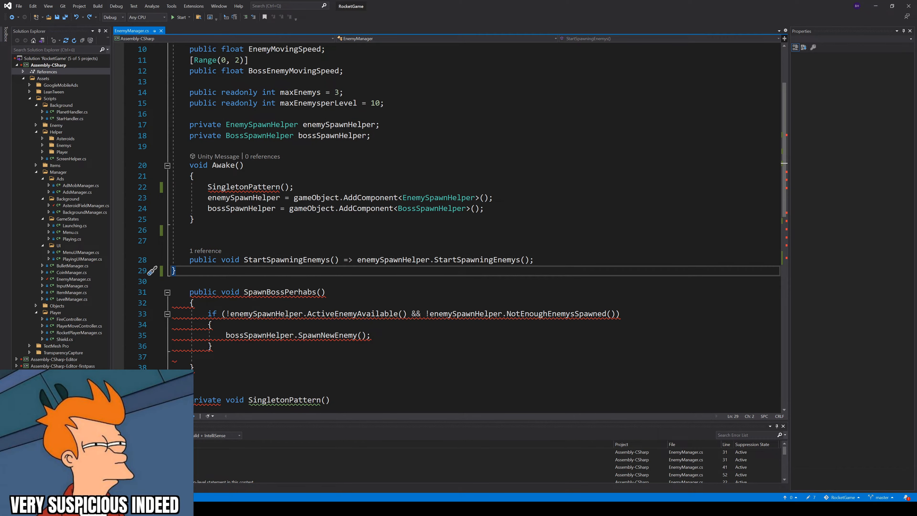
pyautogui.scroll(3, 451, 224)
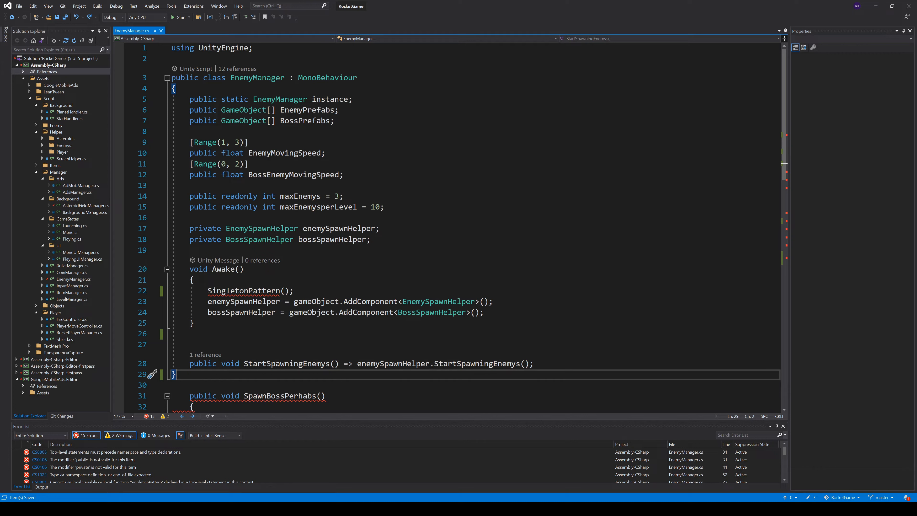
# Delete and restore the closing brace below StartSpawningEnemys, then format the document to expose the misplaced class ending
pyautogui.press('BackSpace')
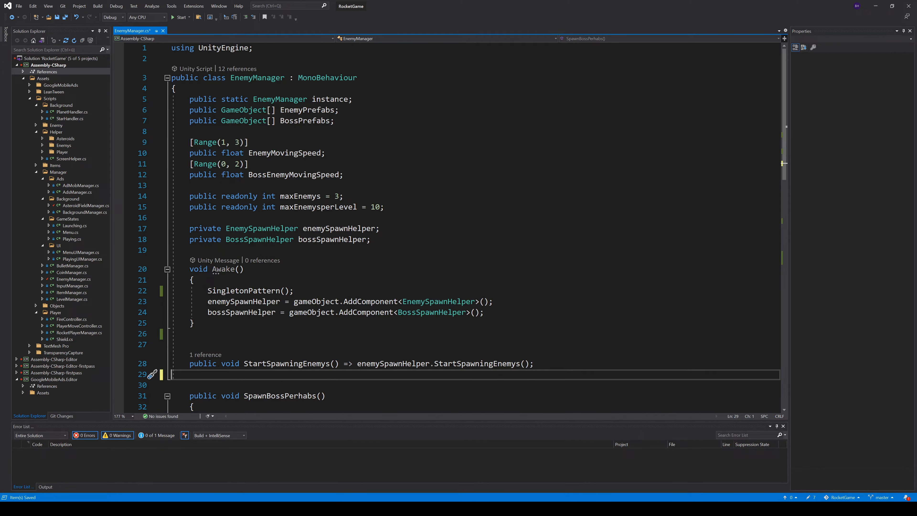
pyautogui.write('}')
pyautogui.scroll(-4, 448, 227)
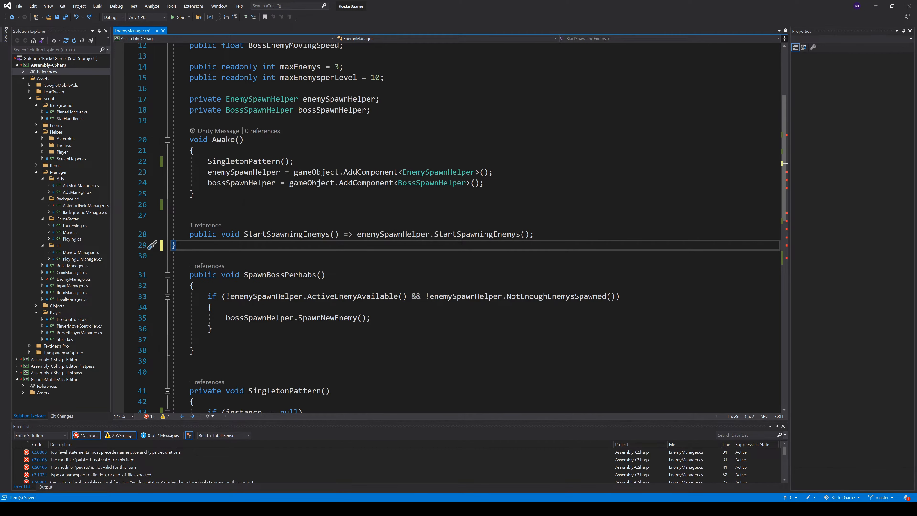
pyautogui.hotkey('ctrl', 'k')
pyautogui.hotkey('ctrl', 'd')
pyautogui.press('Down')
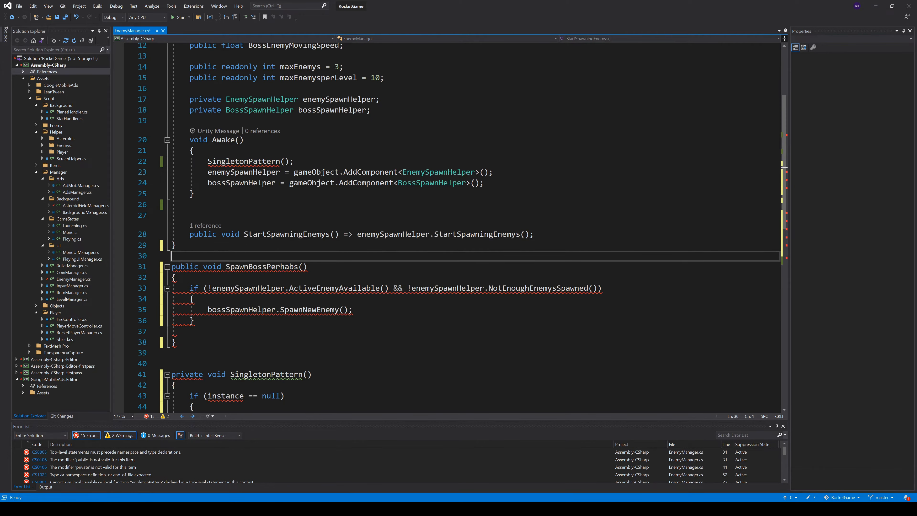
pyautogui.scroll(3, 448, 227)
pyautogui.scroll(-1, 448, 228)
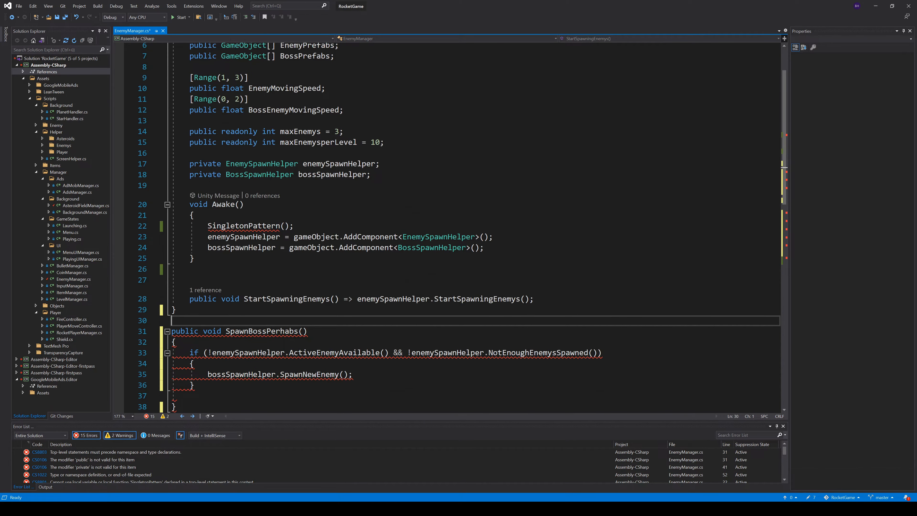
# Delete the extra closing brace on line 29 below StartSpawningEnemys and format the document
pyautogui.click(175, 309)
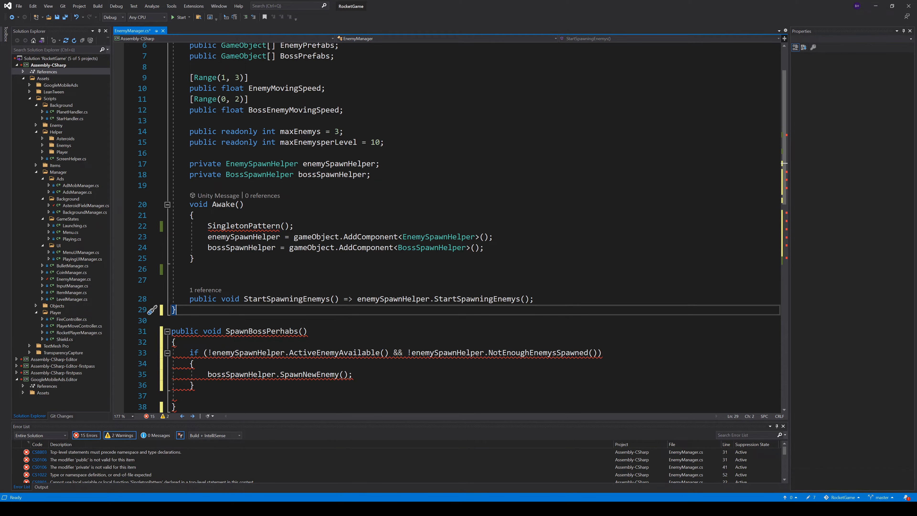
pyautogui.press('BackSpace')
pyautogui.hotkey('ctrl', 'k')
pyautogui.hotkey('ctrl', 'd')
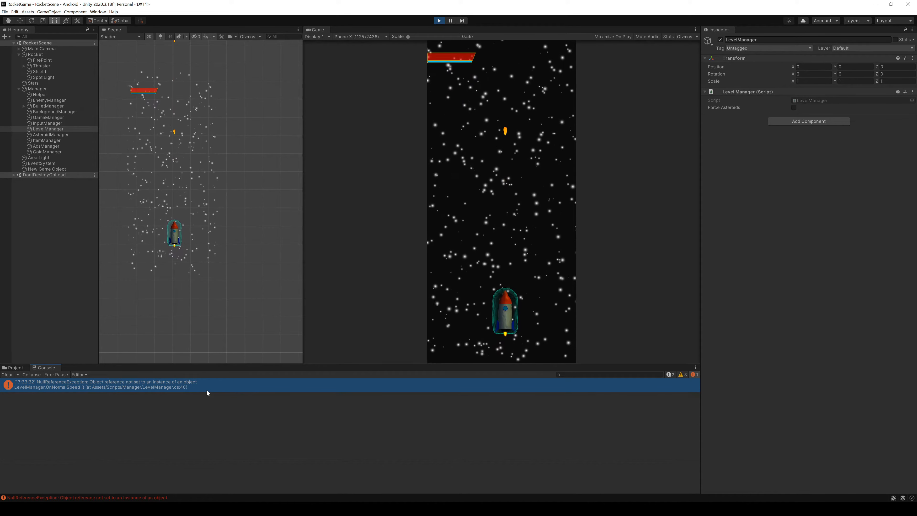
# Stop play mode and trace the NullReferenceException from LevelManager.cs line 40 to the StartSpawningEnemys definition and its enemySpawnHelper call
pyautogui.hotkey('ctrl', 'p')
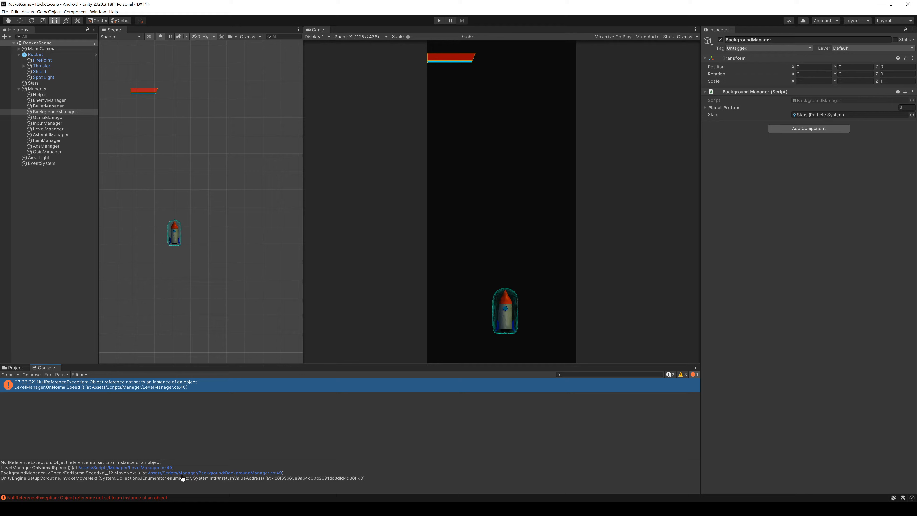
pyautogui.click(159, 467)
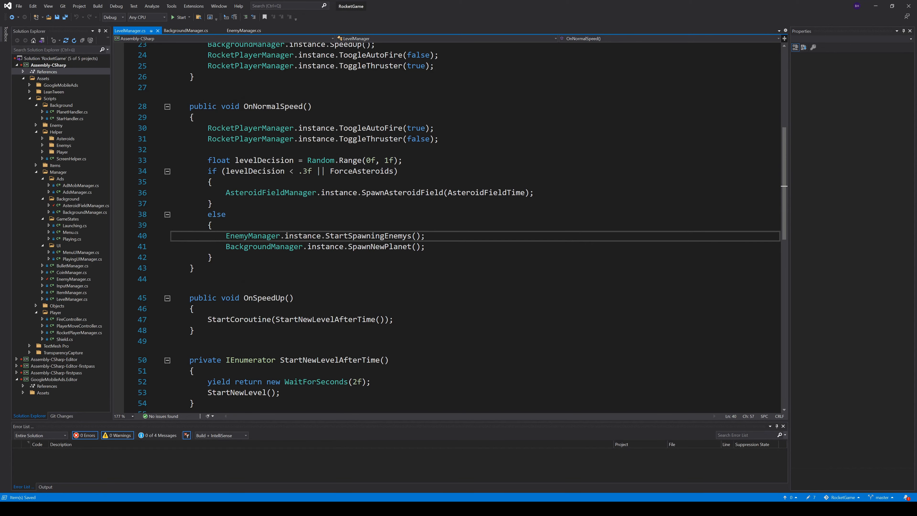
pyautogui.doubleClick(302, 236)
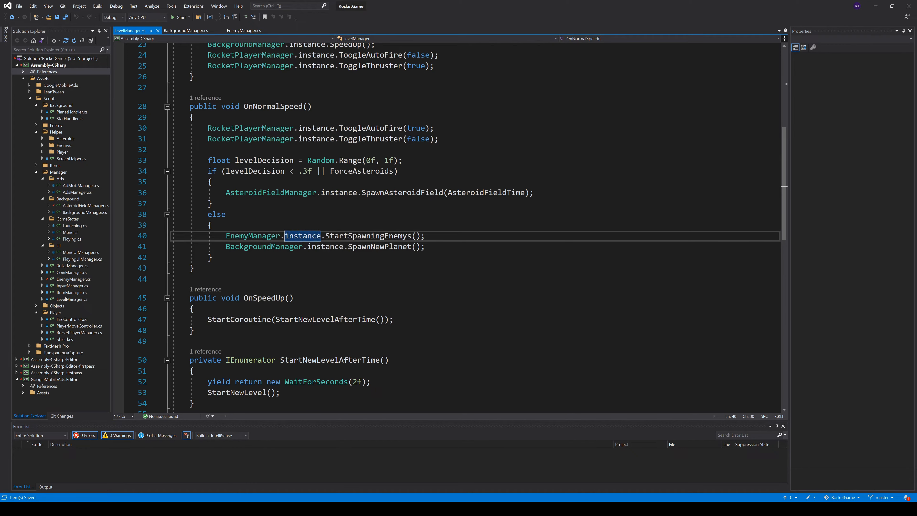
pyautogui.doubleClick(359, 236)
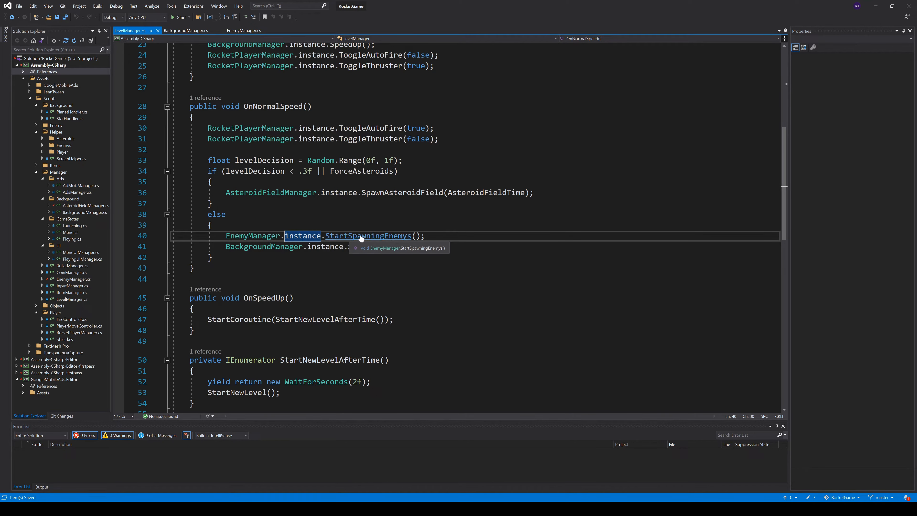
pyautogui.keyDown('ctrl'); pyautogui.click(358, 236); pyautogui.keyUp('ctrl')
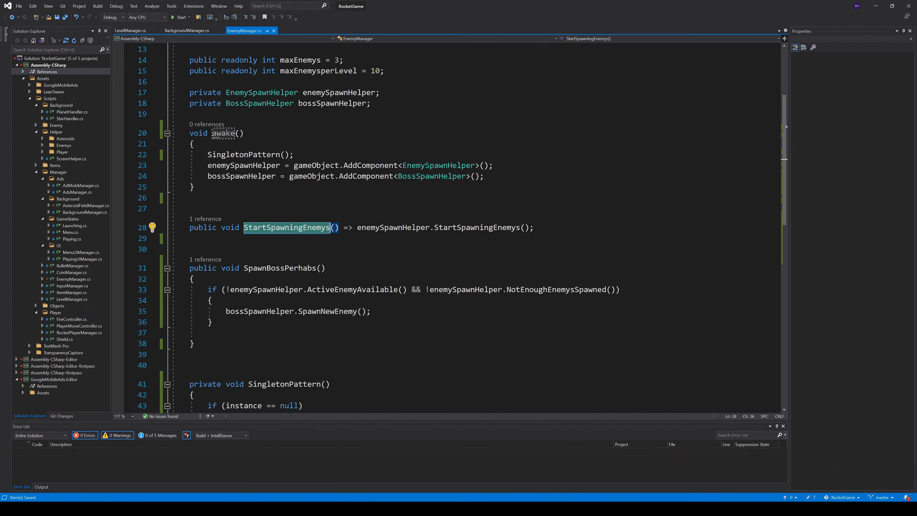
pyautogui.click(393, 228)
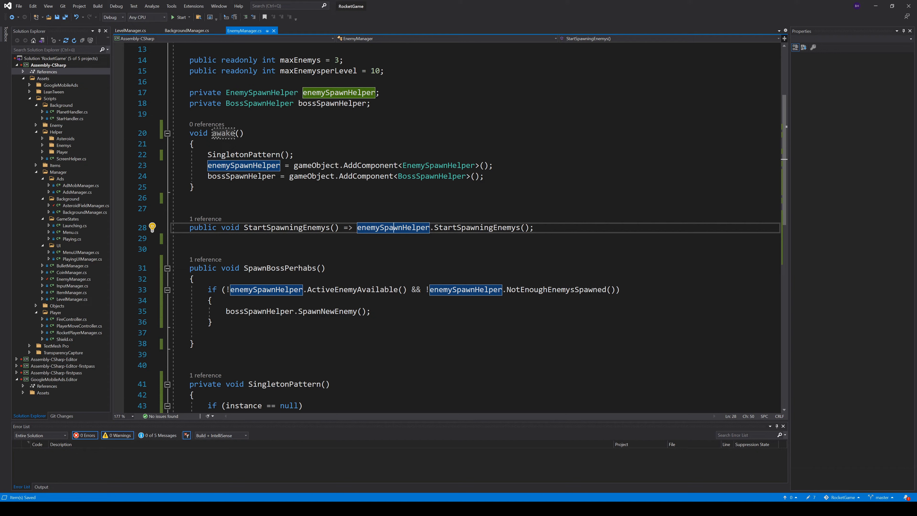
# Change the method name awake to Awake in EnemyManager.cs and switch back to Unity
pyautogui.moveTo(221, 134)
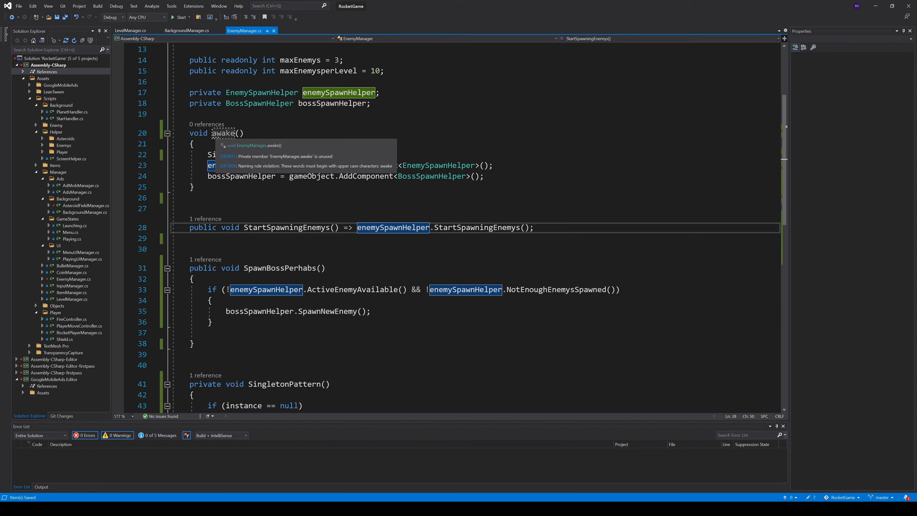
pyautogui.click(217, 133)
pyautogui.press('BackSpace')
pyautogui.write('A')
pyautogui.scroll(2, 433, 217)
pyautogui.click(217, 219)
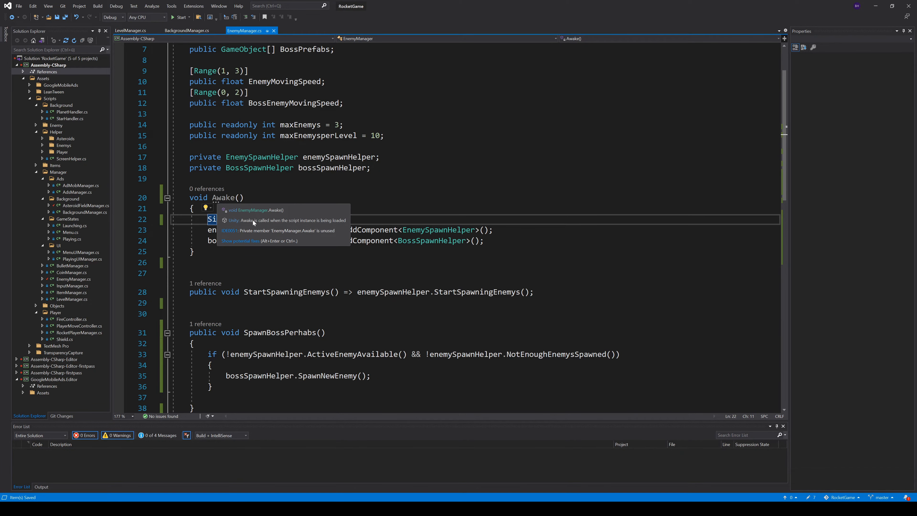
pyautogui.hotkey('alt', 'Tab')
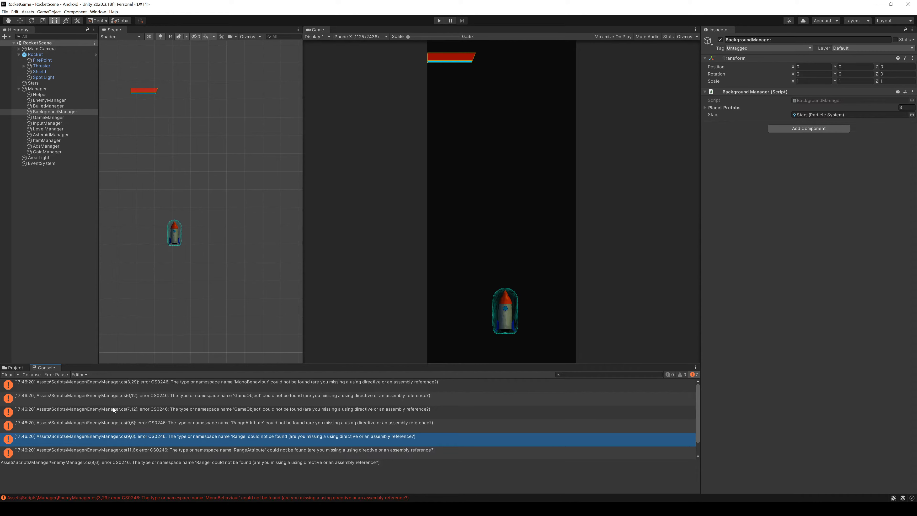
# Check that Visual Studio Community 2019 is the external script editor in the External Tools preferences, and regenerate the project files
pyautogui.click(73, 401)
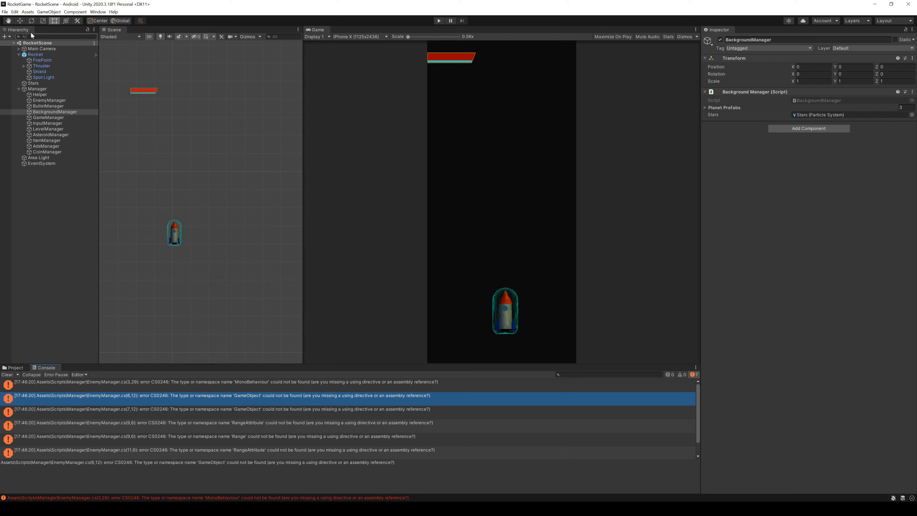
pyautogui.click(15, 12)
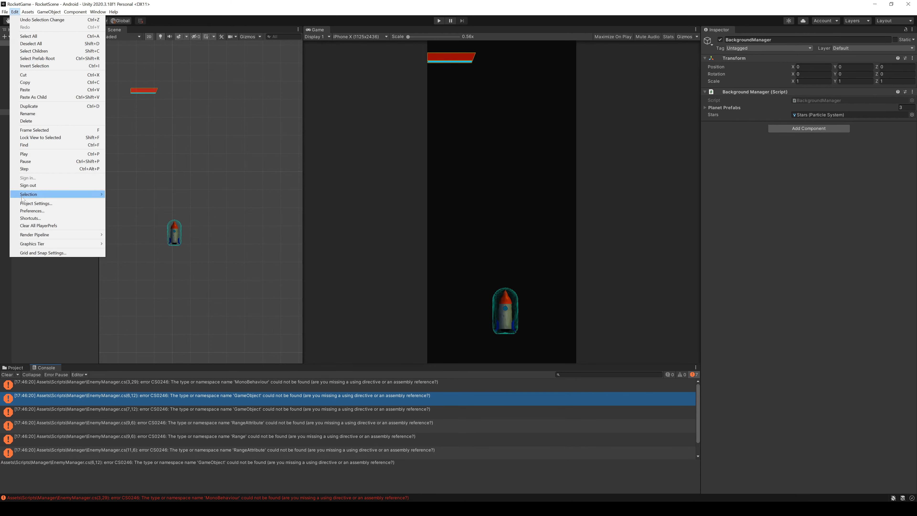
pyautogui.click(31, 211)
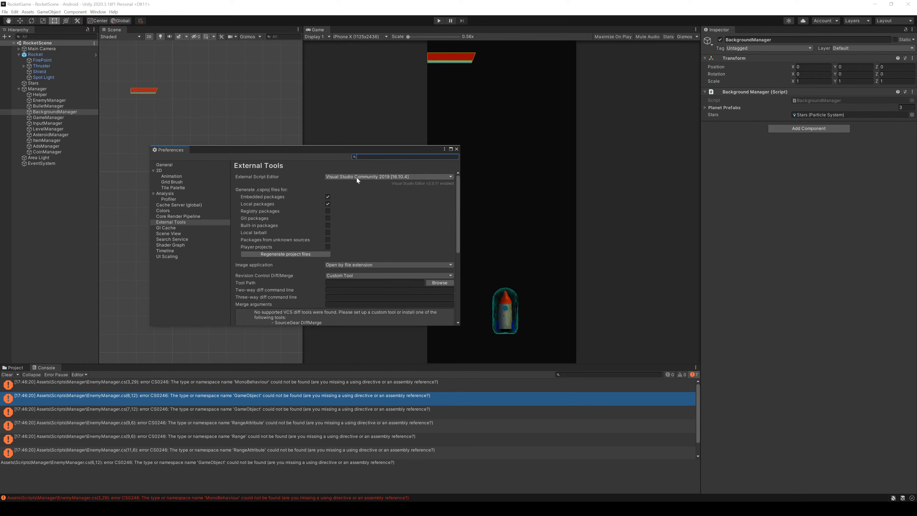
pyautogui.click(399, 177)
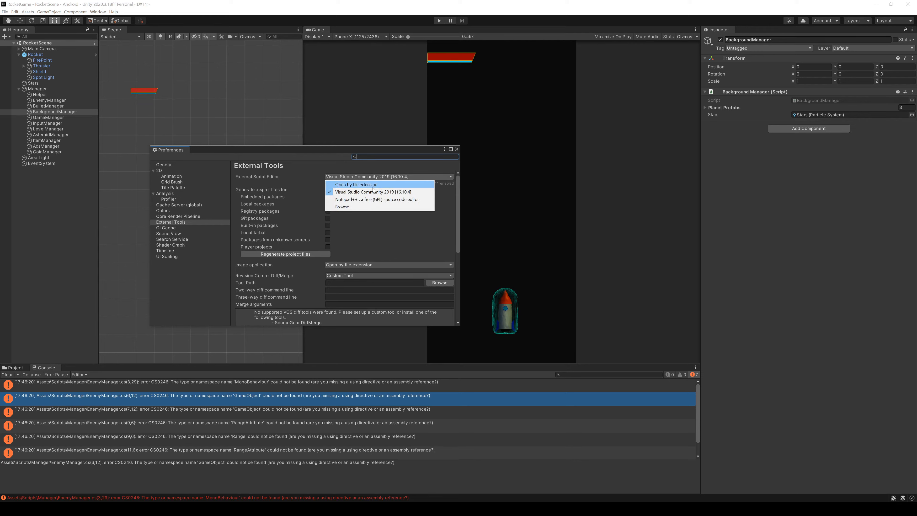
pyautogui.click(401, 170)
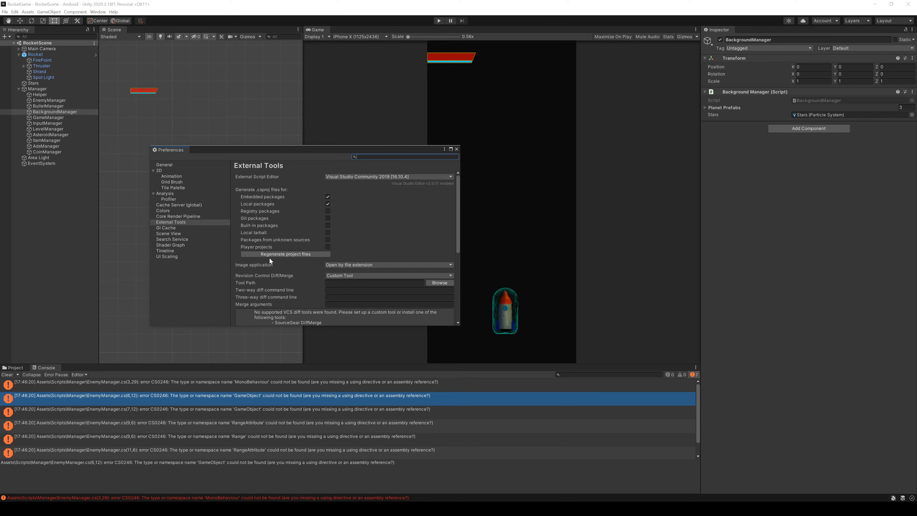
pyautogui.click(289, 255)
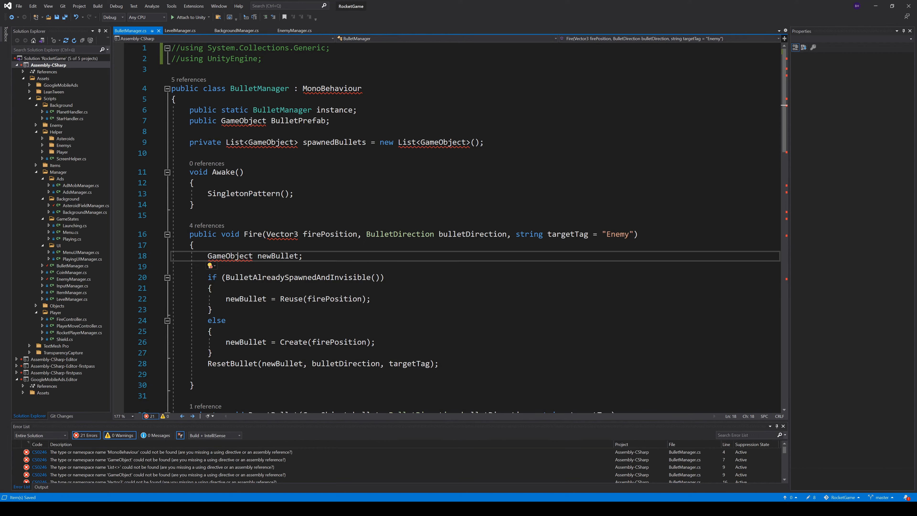
# Apply the suggested fixes for GameObject and List in BulletManager.cs to add the UnityEngine and System.Collections.Generic using directives
pyautogui.click(212, 265)
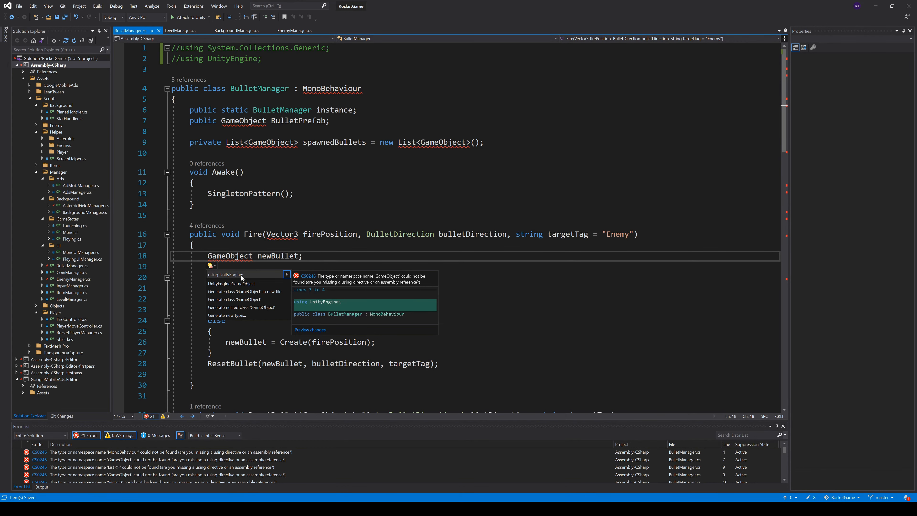
pyautogui.click(254, 278)
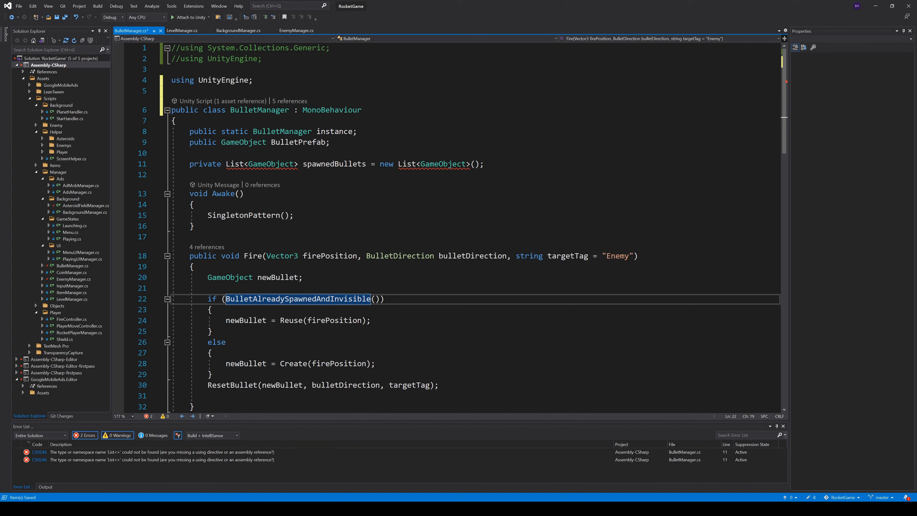
pyautogui.moveTo(236, 165)
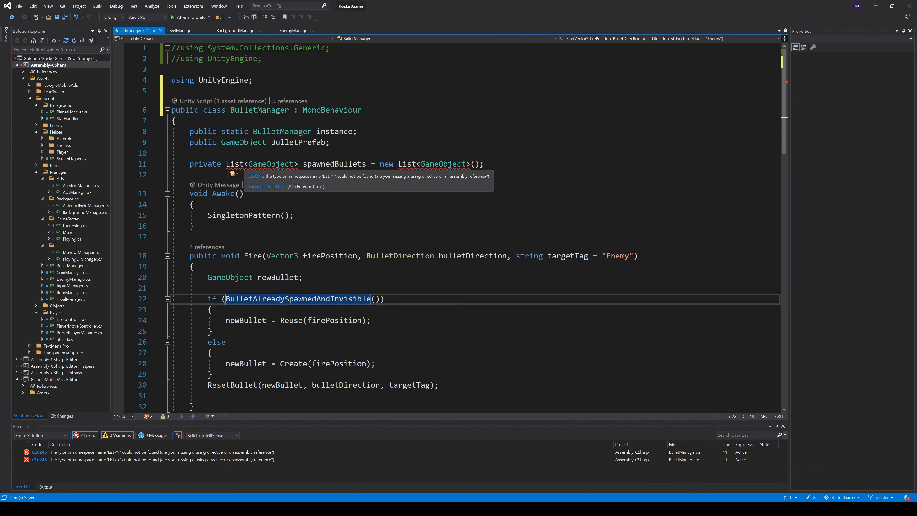
pyautogui.click(262, 187)
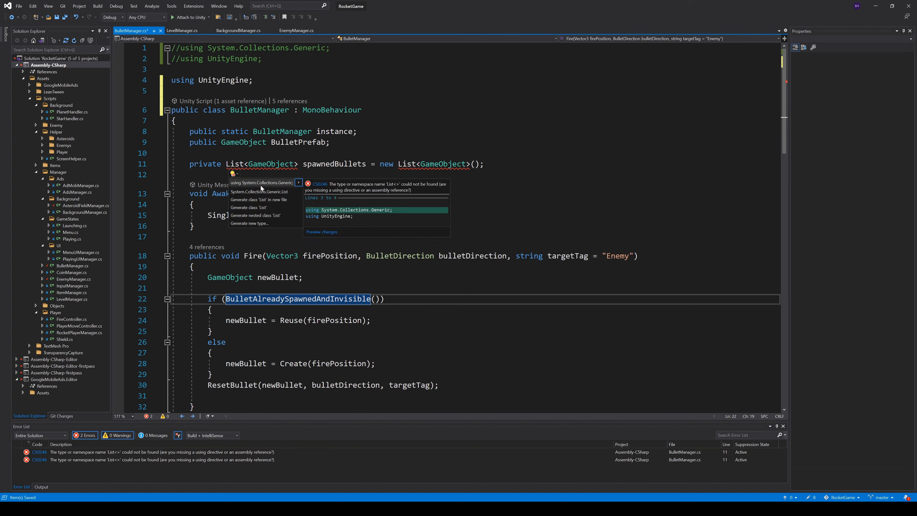
pyautogui.click(264, 183)
pyautogui.click(173, 101)
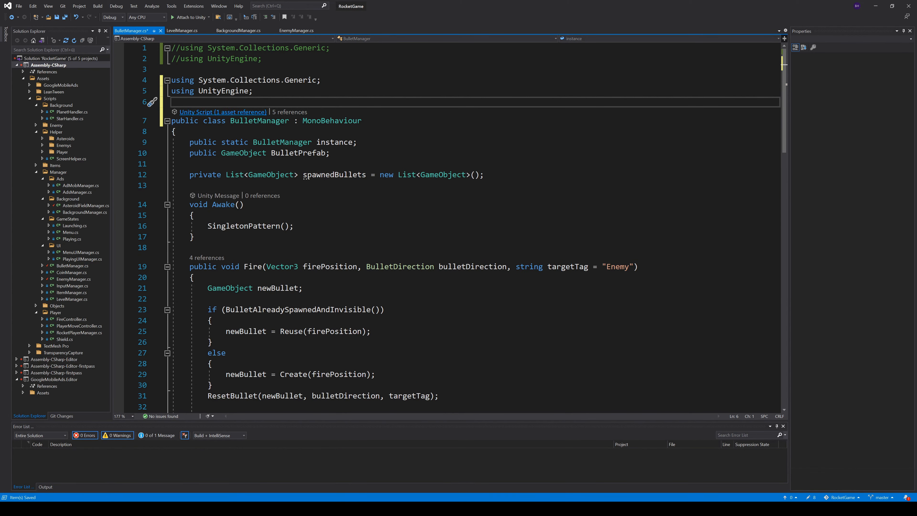
# Delete the two commented-out using lines at the start of BulletManager.cs
pyautogui.moveTo(268, 58); pyautogui.dragTo(172, 48)
pyautogui.press('Delete')
pyautogui.press('Delete')
pyautogui.press('Delete')
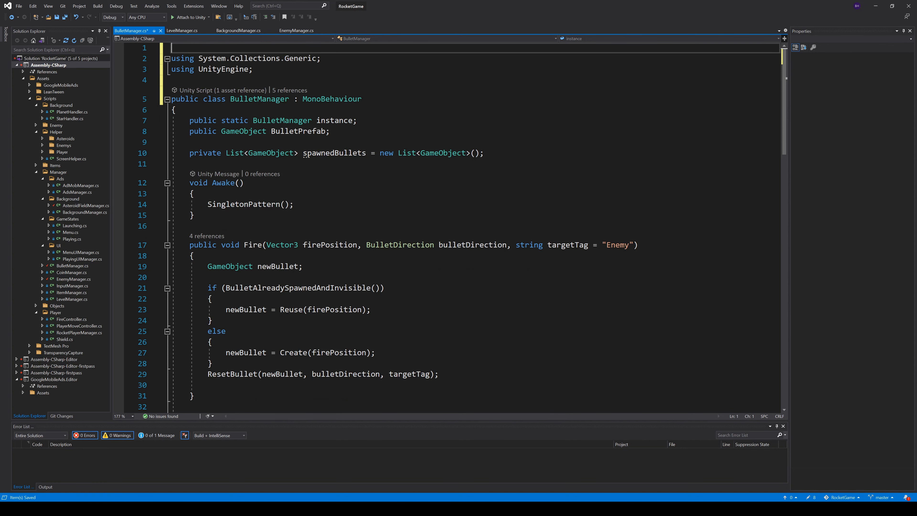